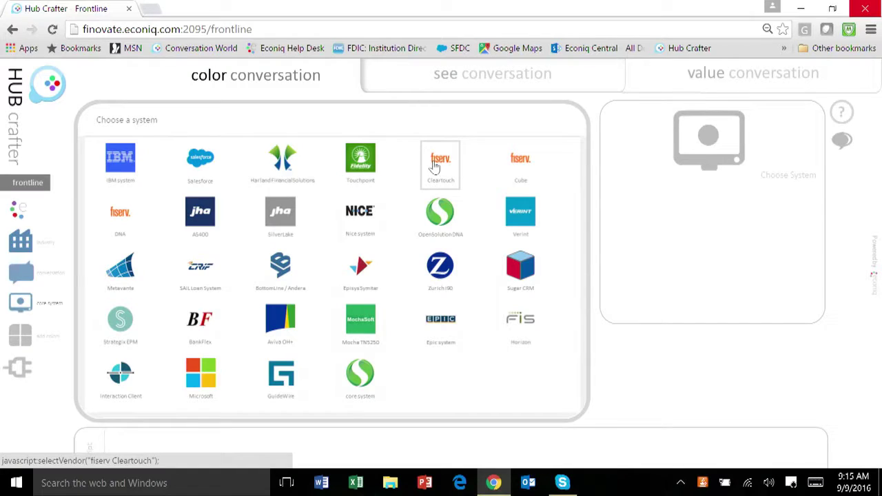
# - Choose Fiserv Cleartouch as the core system to load the new account open screens
pyautogui.click(434, 167)
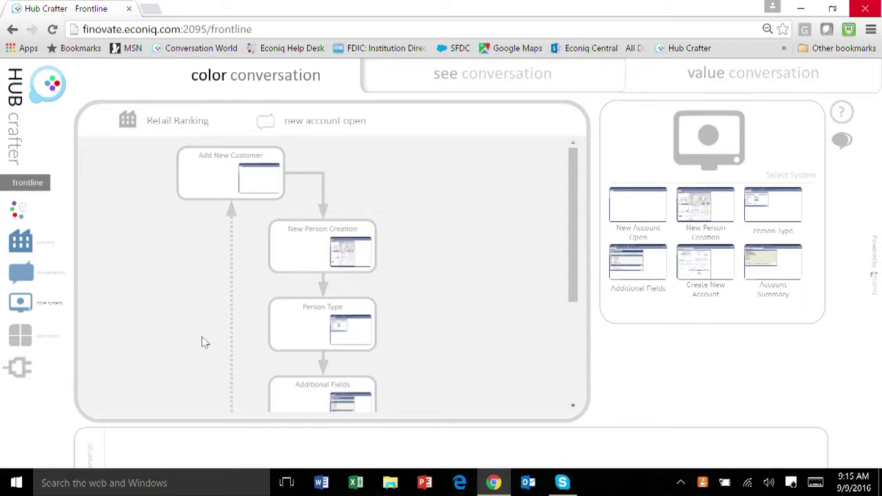
# - Add a blue Escalate hub app to the flow and start a red head tip titled 'red'
pyautogui.click(20, 334)
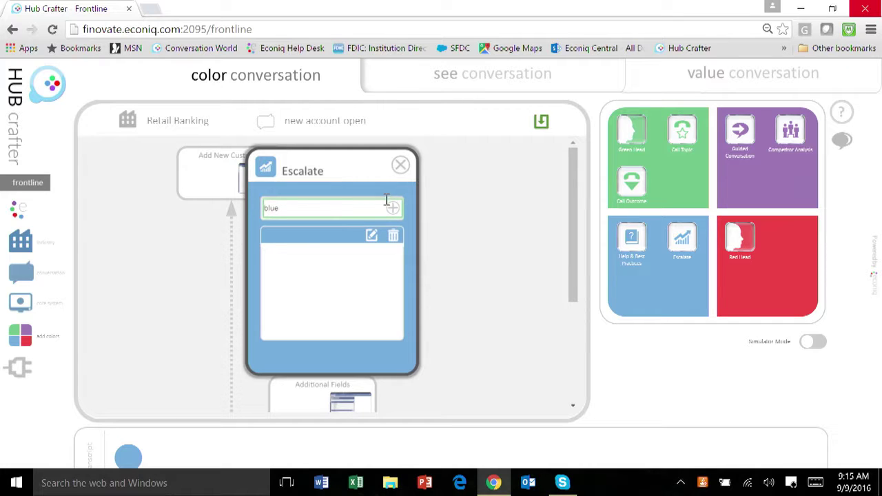
pyautogui.click(400, 168)
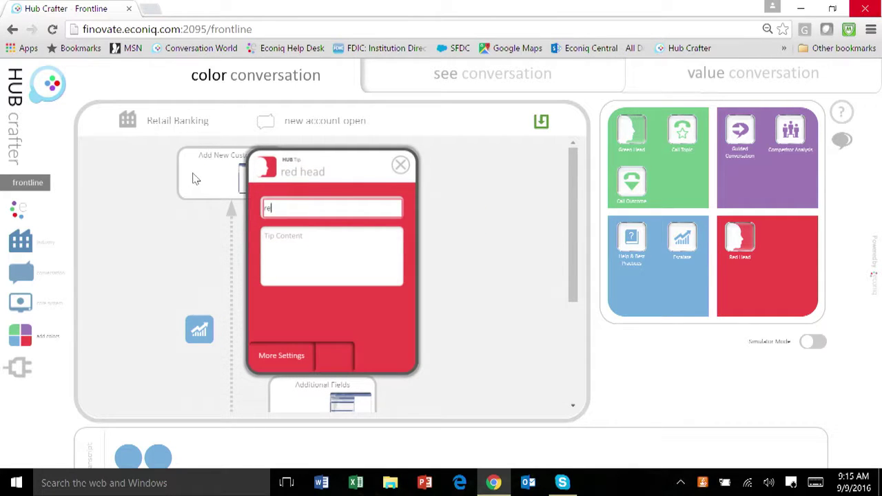
# - Finish the red tip on Add New Customer and add a green head tip on New Person Creation
pyautogui.click(400, 165)
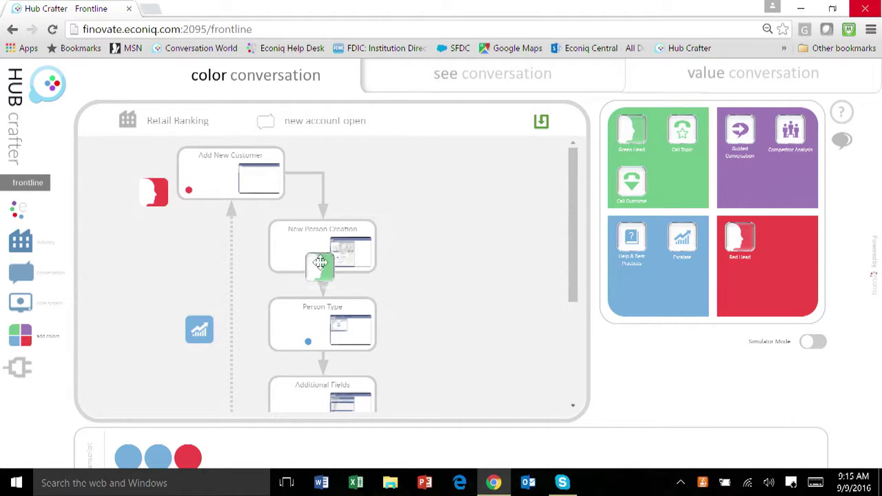
pyautogui.moveTo(311, 249); pyautogui.dragTo(312, 250)
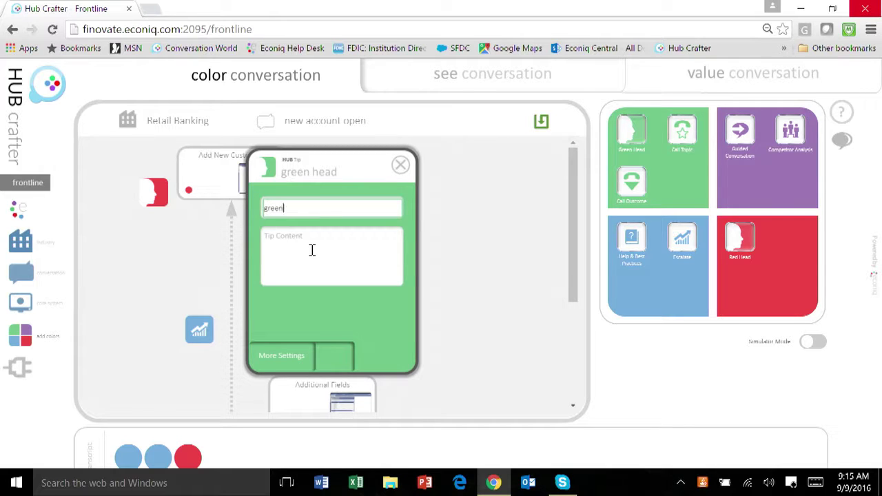
pyautogui.click(402, 166)
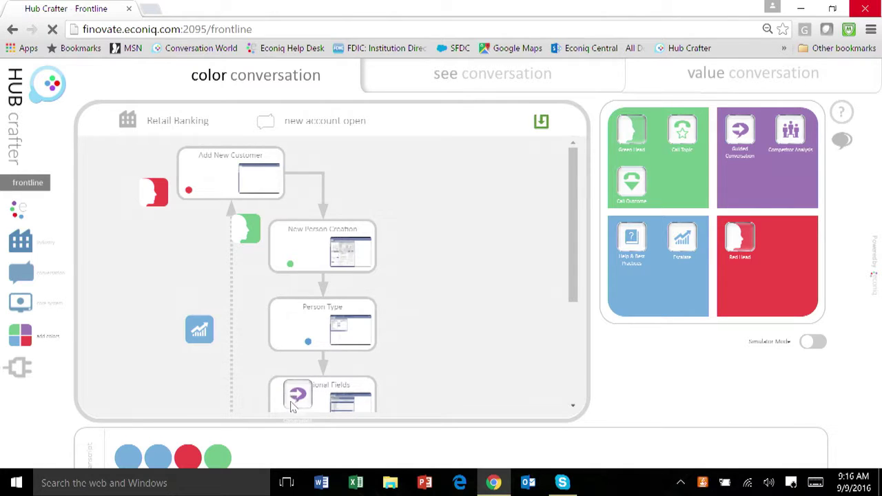
# - Drop the purple Guided Conversation app onto Additional Fields, opening the Banking conversation designer
pyautogui.moveTo(291, 407); pyautogui.dragTo(291, 407)
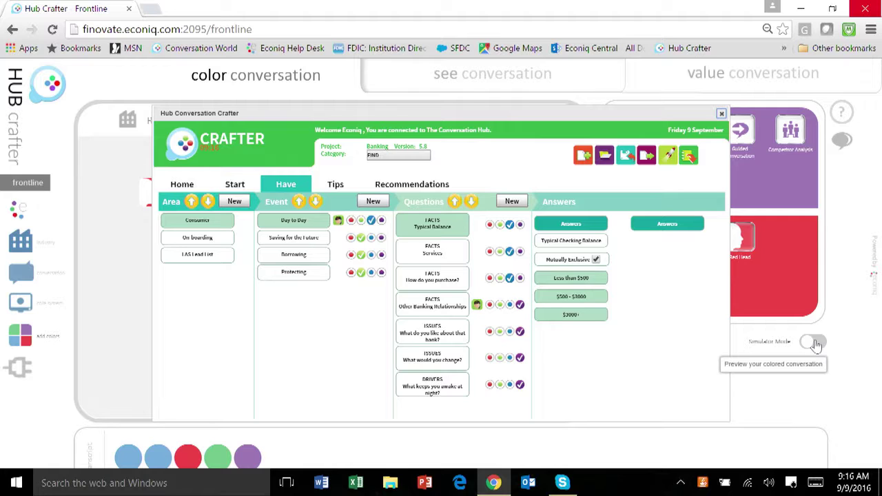
# - Preview the flow in Simulator Mode, stepping from Add New Customer through to Additional Fields
pyautogui.click(814, 343)
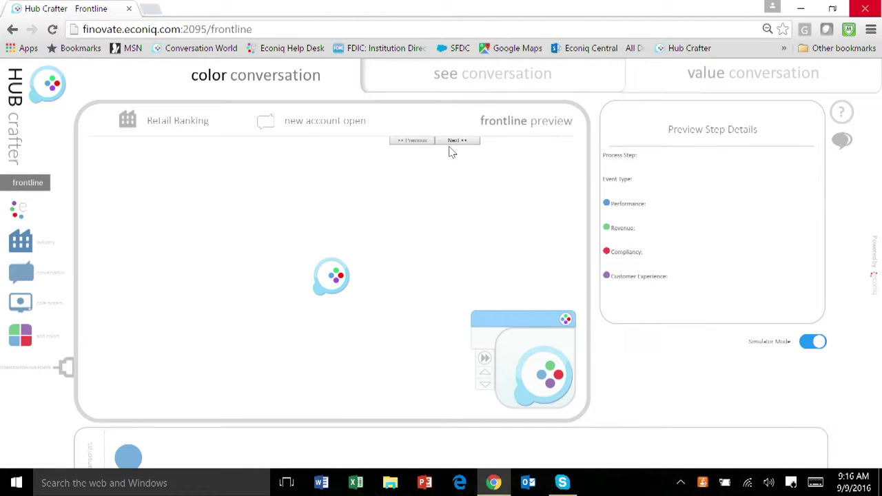
pyautogui.click(456, 142)
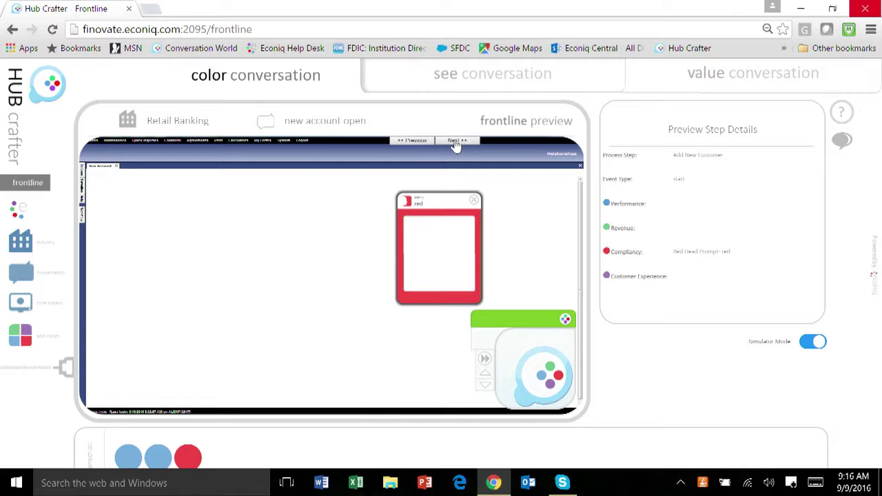
pyautogui.click(455, 142)
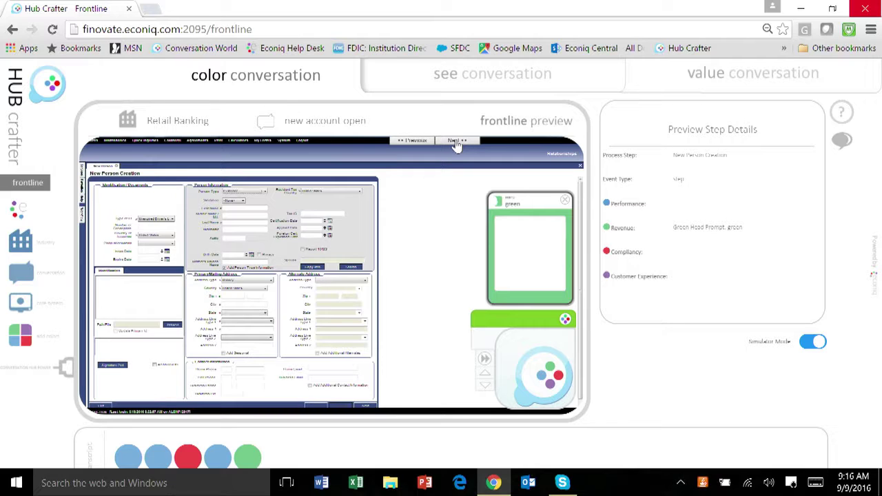
pyautogui.click(456, 142)
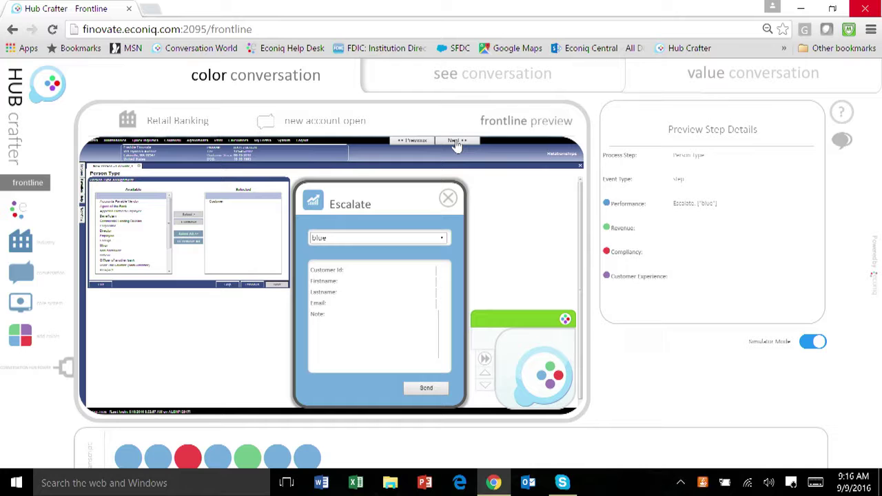
pyautogui.click(456, 142)
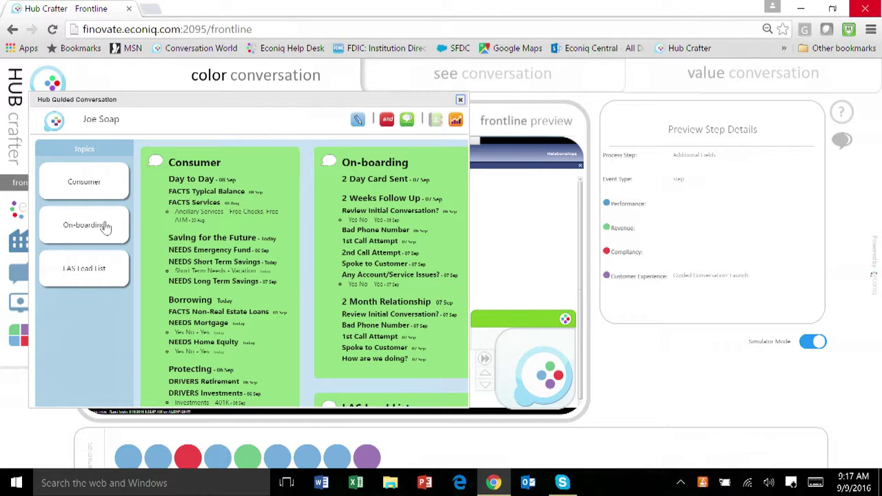
# - Drill into On-boarding's 2 Weeks Follow Up steps and select 1st Call Attempt
pyautogui.click(105, 226)
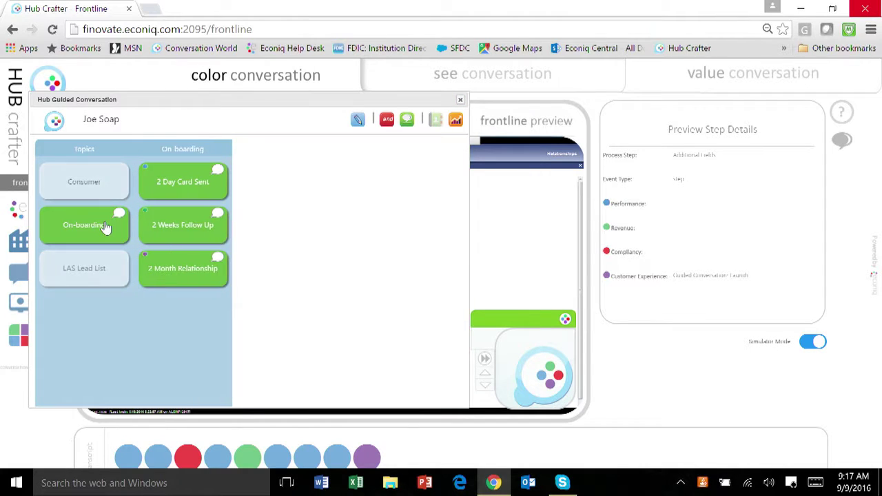
pyautogui.click(155, 222)
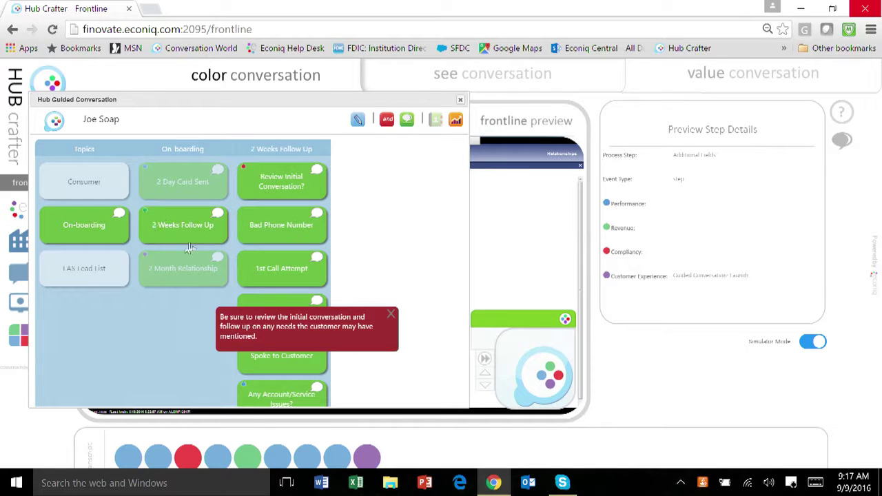
pyautogui.click(259, 269)
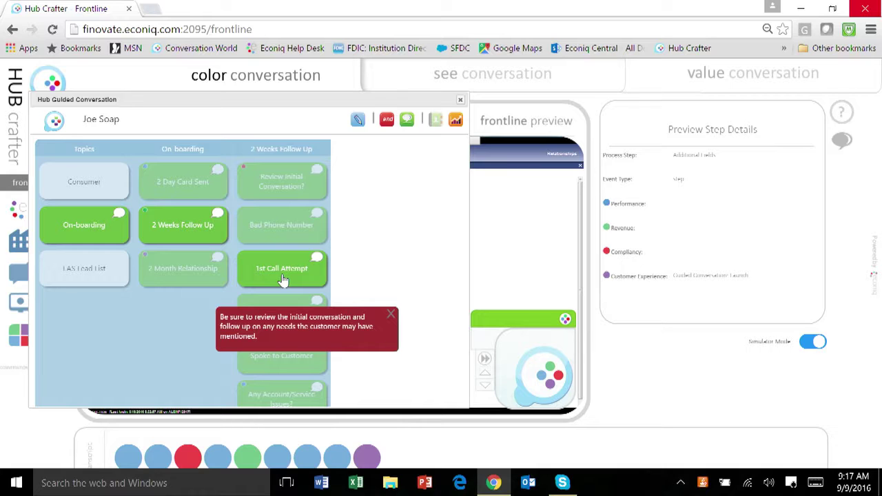
# - On the conversation map, view compliance, revenue and customer experience live values
pyautogui.click(531, 80)
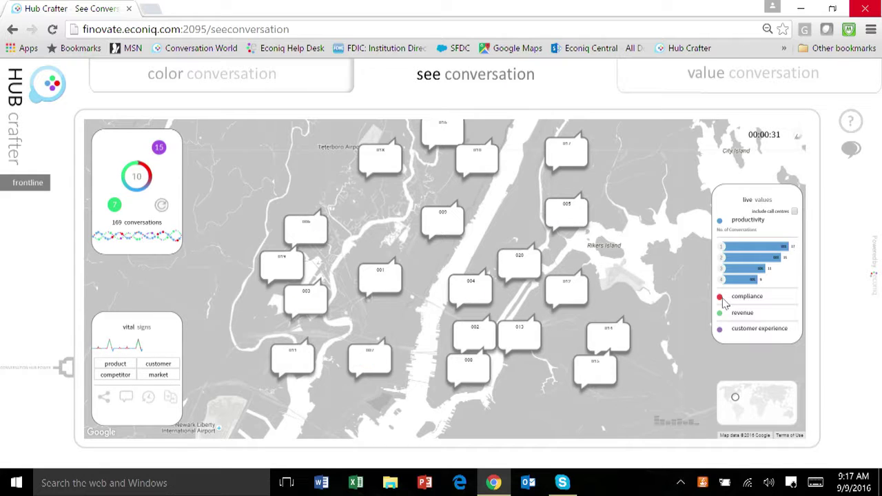
pyautogui.click(725, 300)
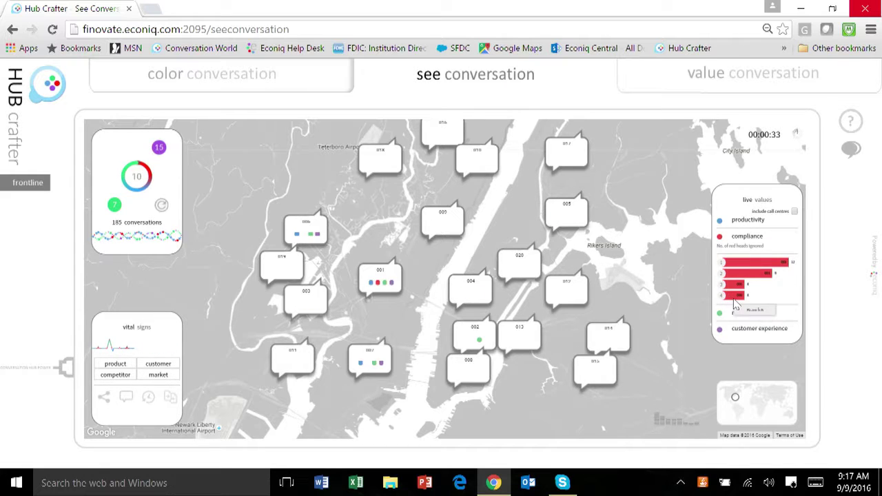
pyautogui.click(741, 314)
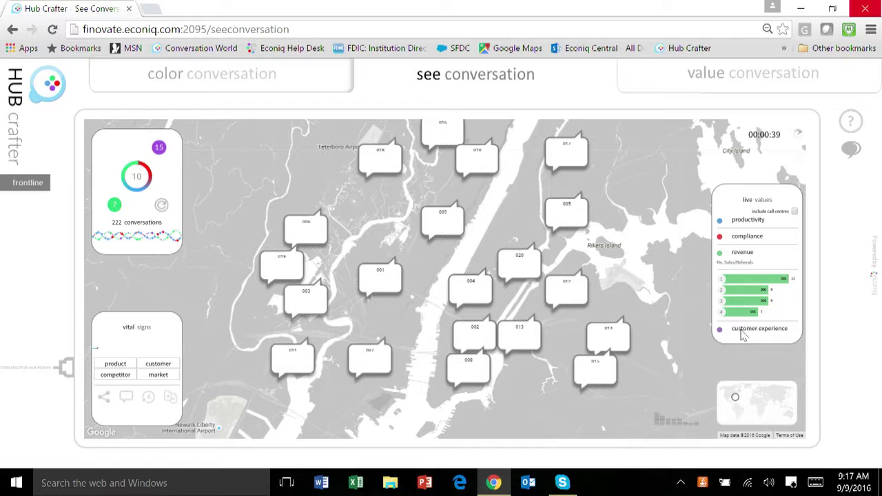
pyautogui.click(743, 335)
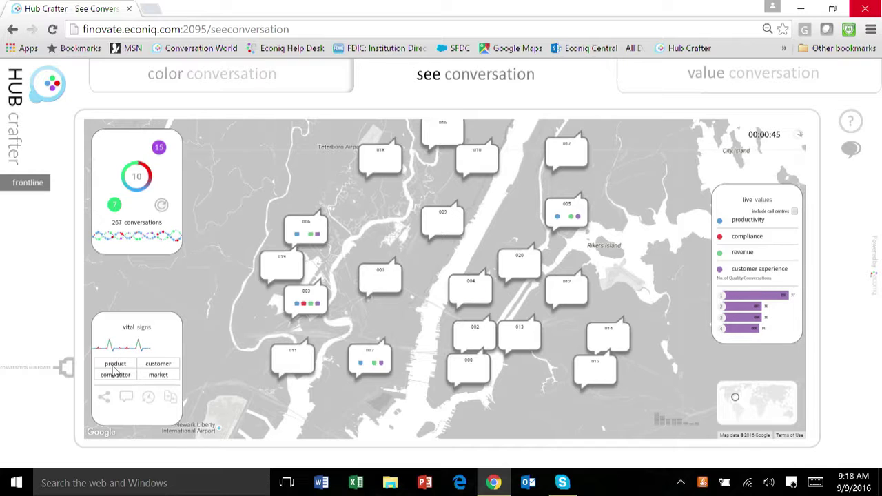
# - Browse vital signs for product, competitor, customer and market quality conversations
pyautogui.click(113, 368)
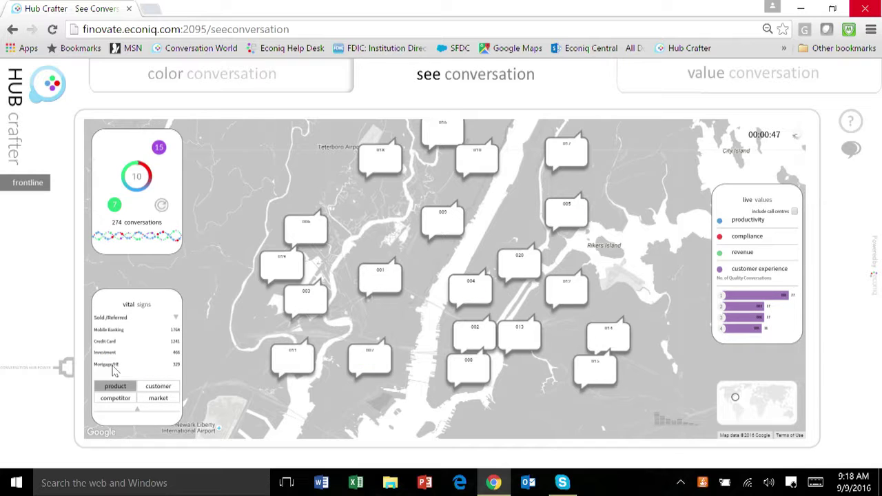
pyautogui.click(122, 399)
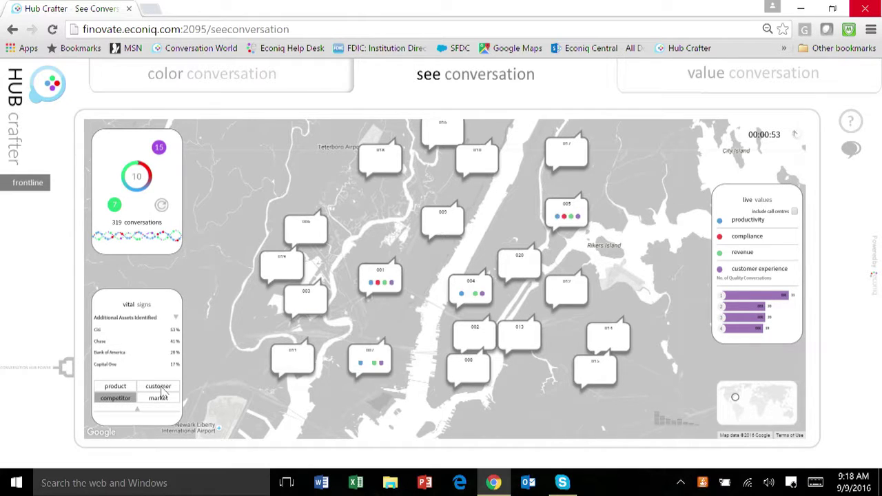
pyautogui.click(162, 390)
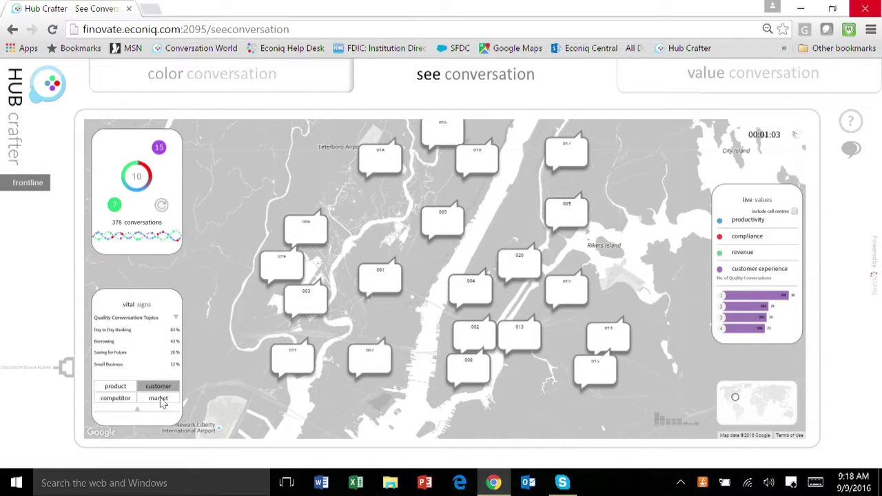
pyautogui.click(160, 400)
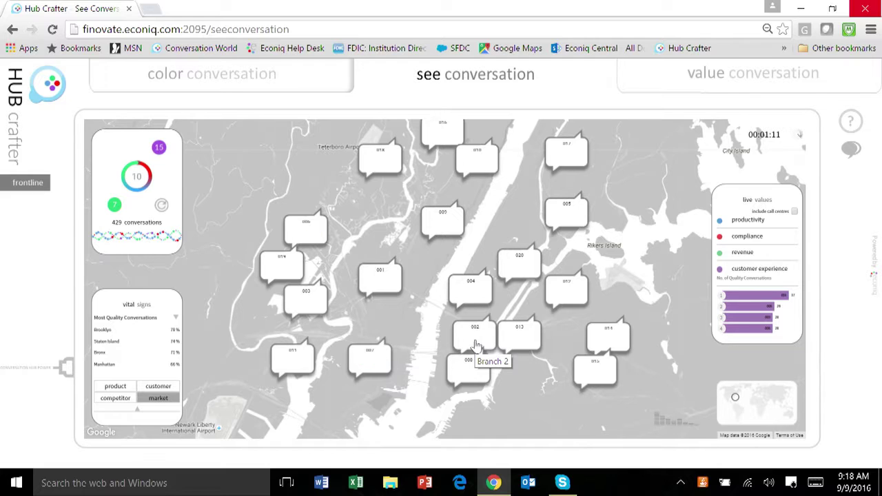
# - Open Branch 2's Contact Center conversation timeline from the 002 bubble on the map
pyautogui.click(475, 345)
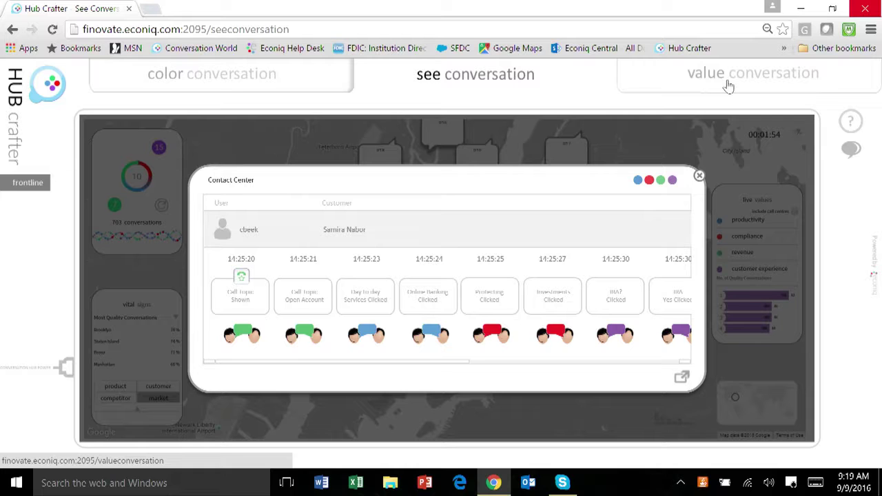
# - Move from the conversation map to the value conversation page
pyautogui.click(729, 85)
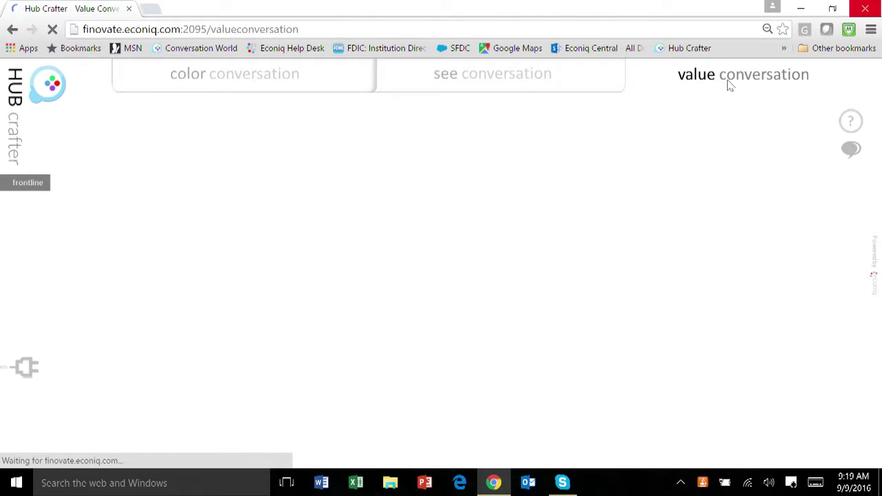